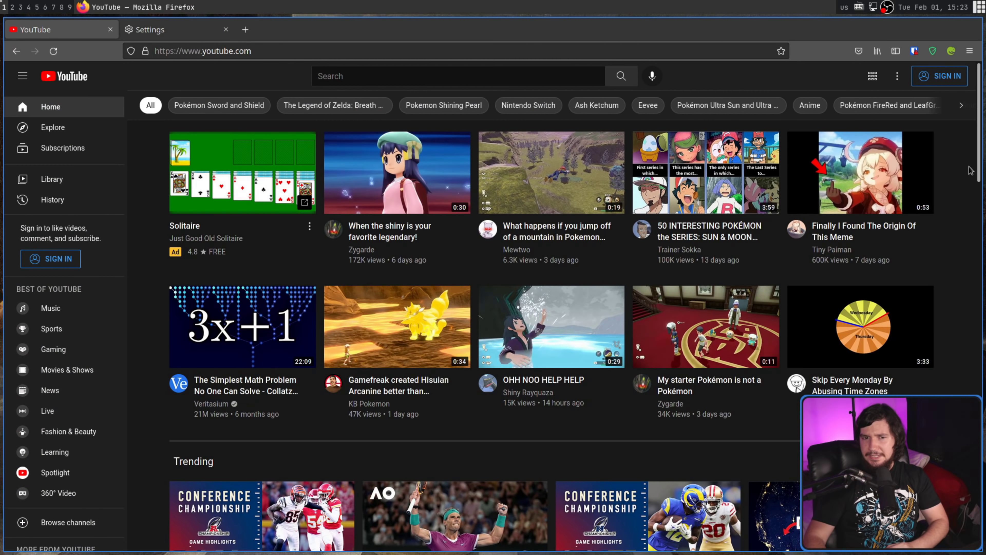
Test middle-click autoscrolling on the YouTube feed, with a quick look at browser settings
middle_click(957, 225)
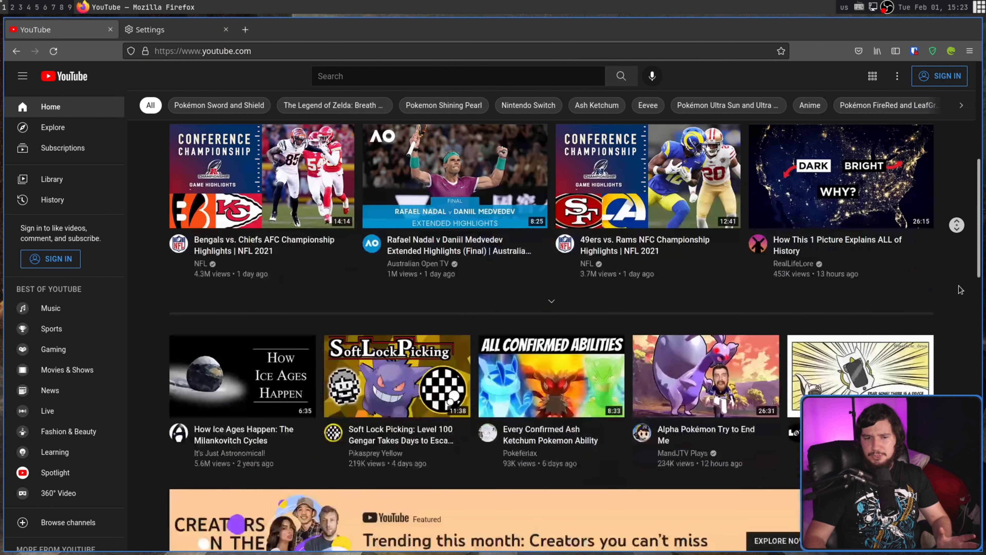
middle_click(954, 169)
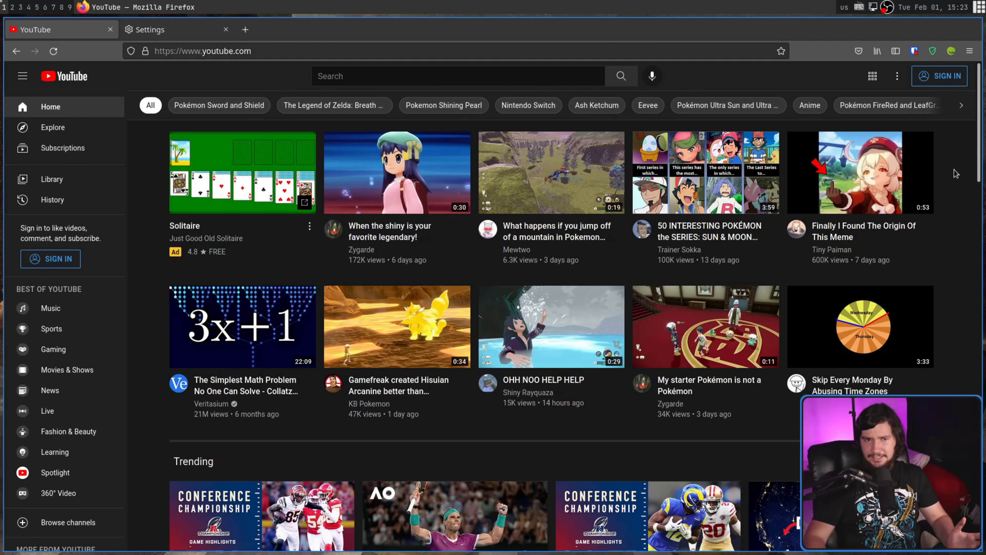
click(128, 24)
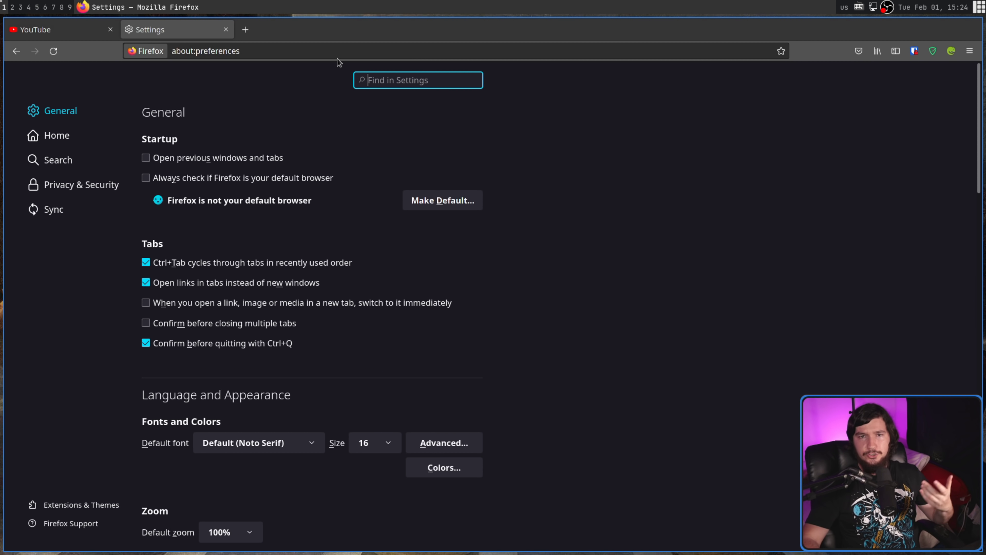
scroll(451, 187, down, 15)
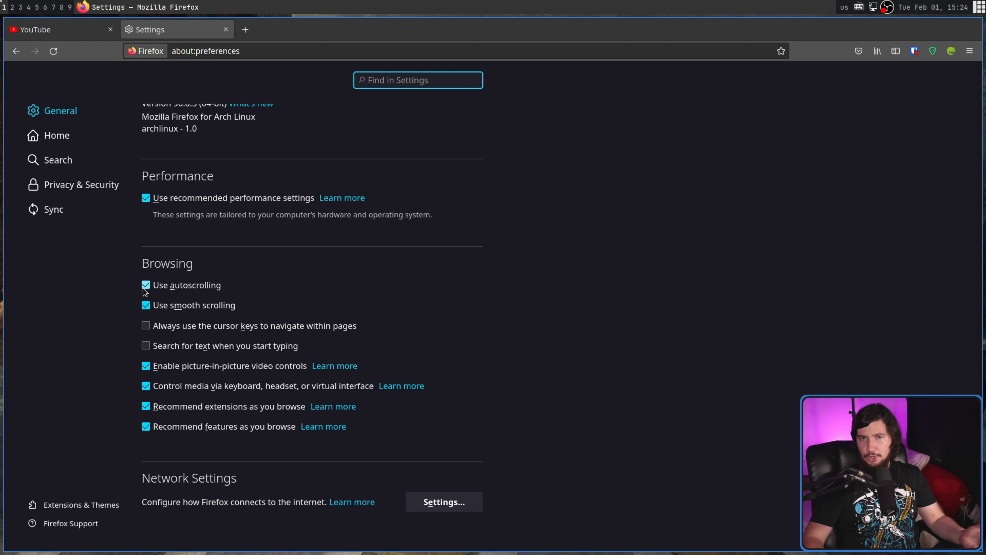
click(7, 20)
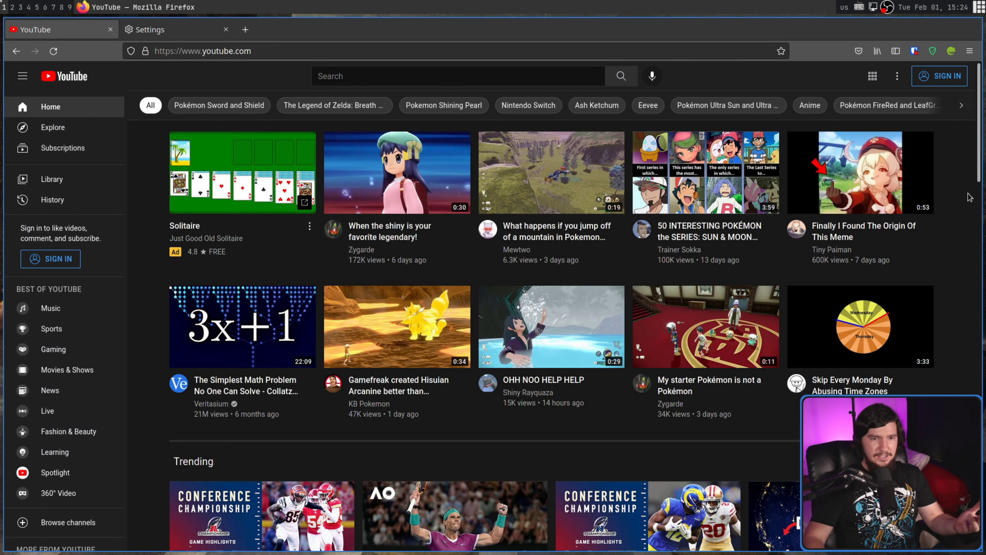
scroll(952, 270, down, 7)
scroll(952, 270, up, 7)
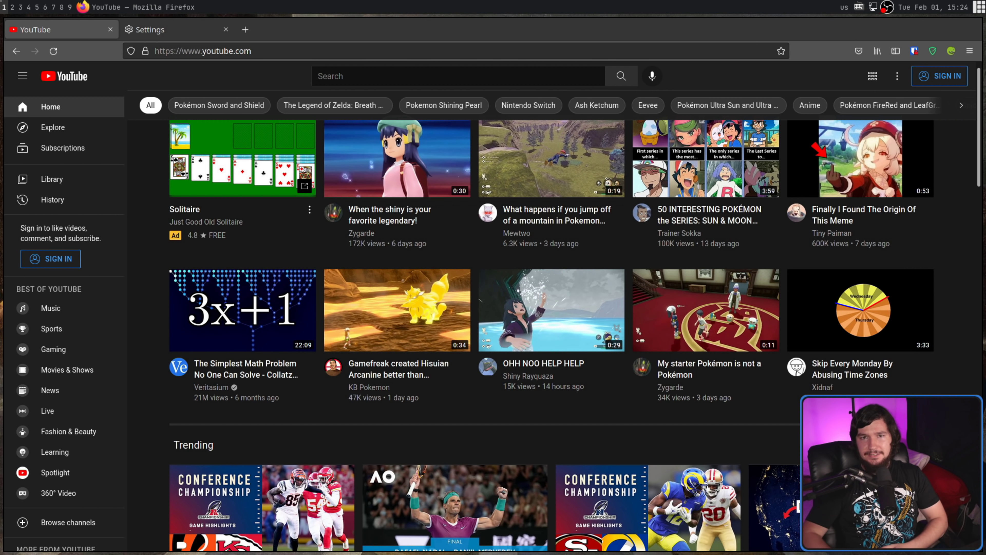
In Brave, try middle-click autoscrolling down and up the YouTube feed
key(super+2)
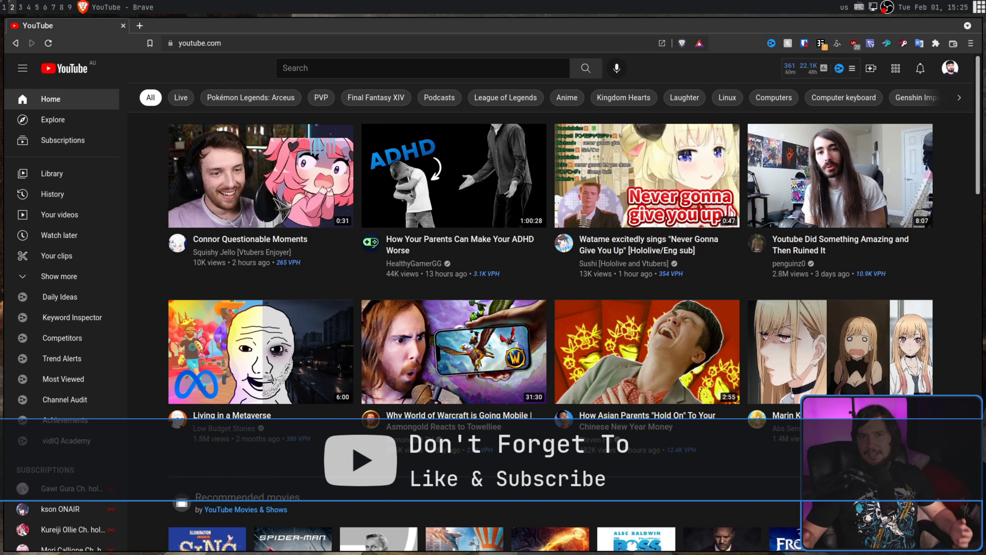
middle_click(955, 143)
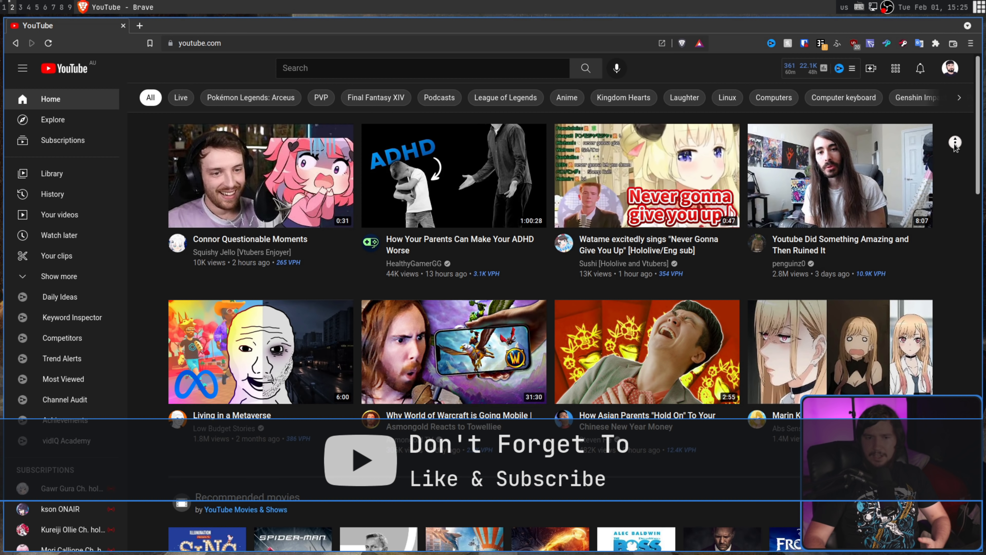
scroll(961, 152, down, 1)
scroll(962, 159, down, 15)
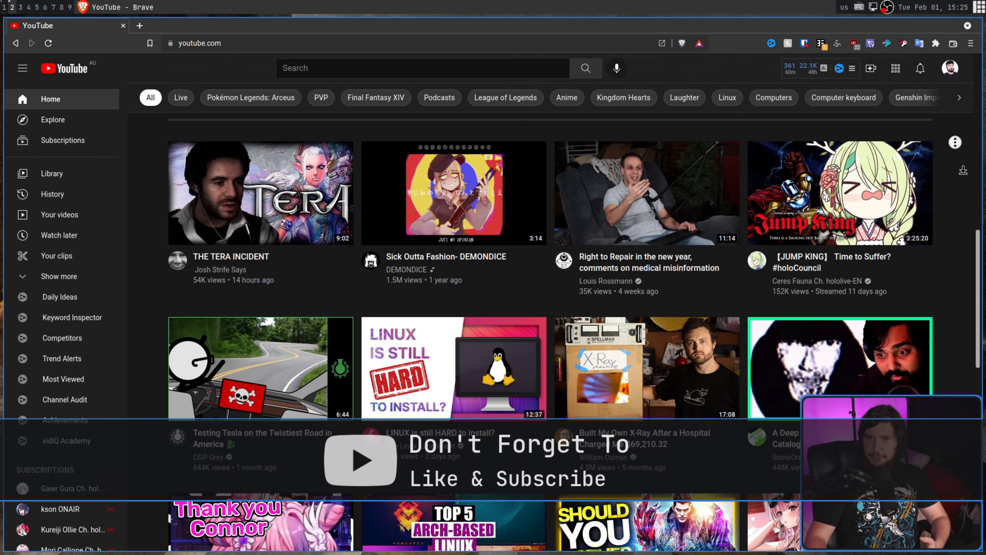
scroll(963, 170, down, 4)
scroll(963, 114, up, 4)
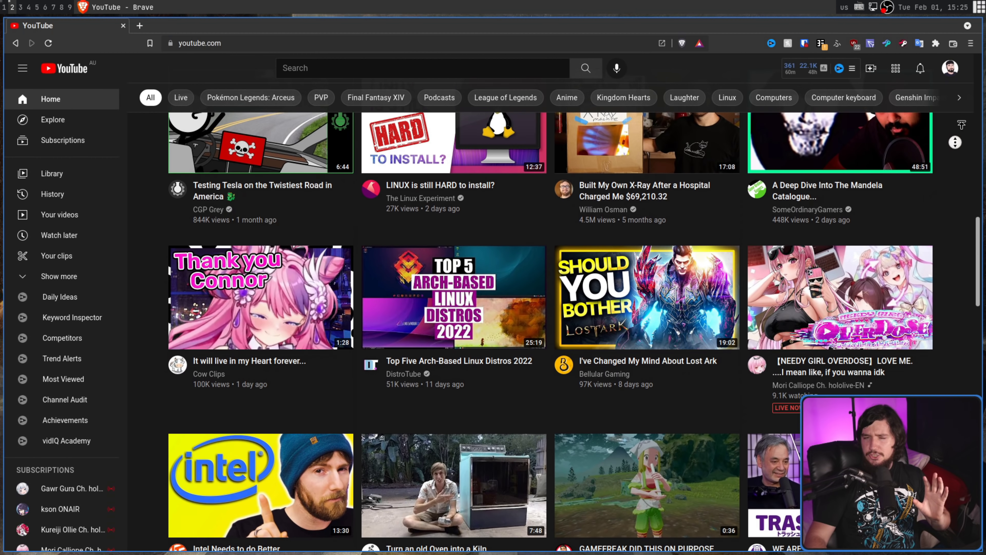
scroll(964, 114, up, 15)
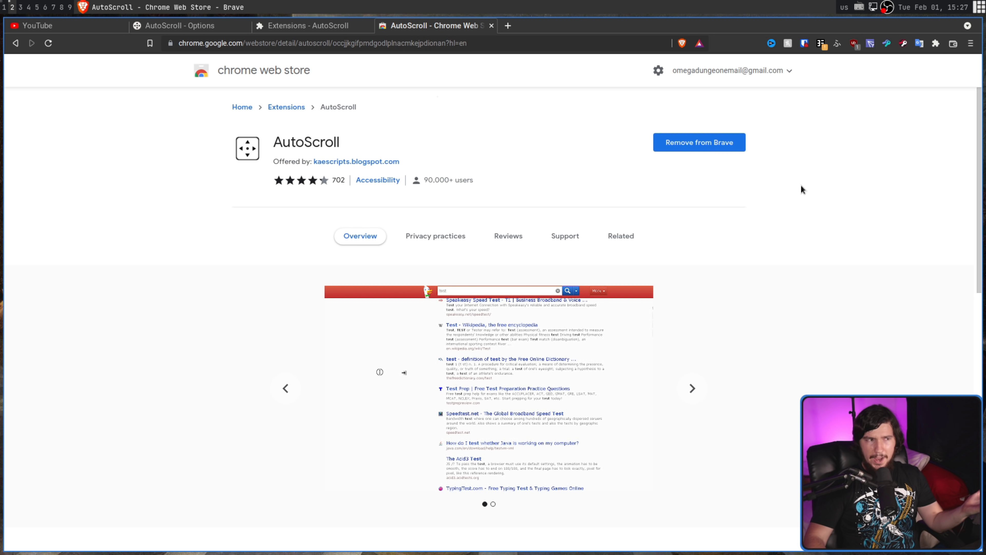
key(ctrl+1)
middle_click(954, 227)
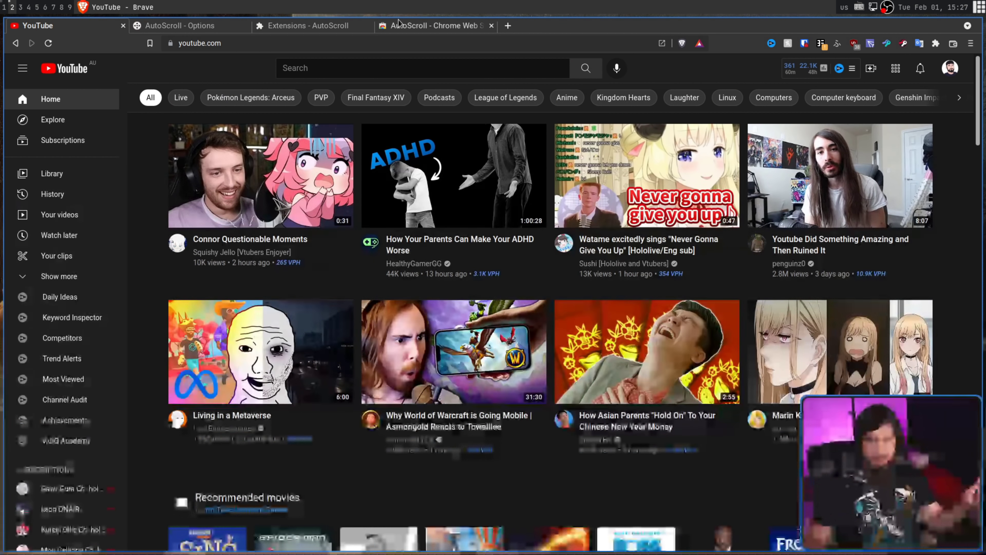
click(406, 22)
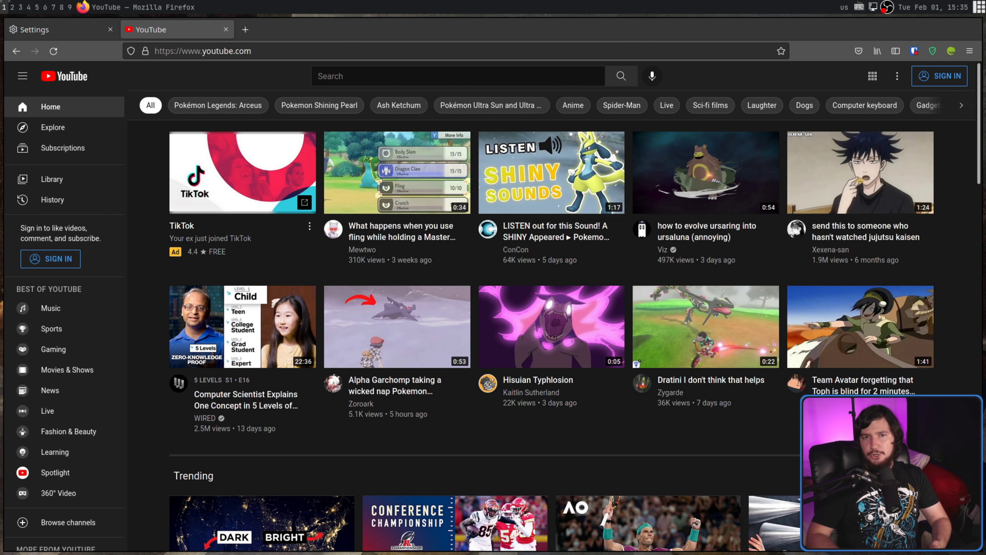
Show the video link menus in Firefox and Brave, then dismiss both without opening anything
right_click(561, 239)
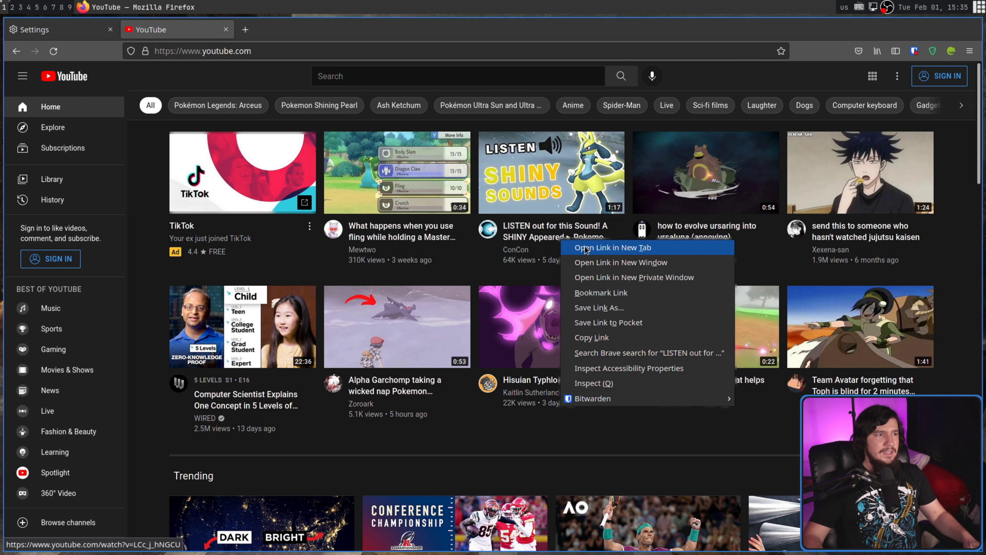
click(587, 248)
key(super+2)
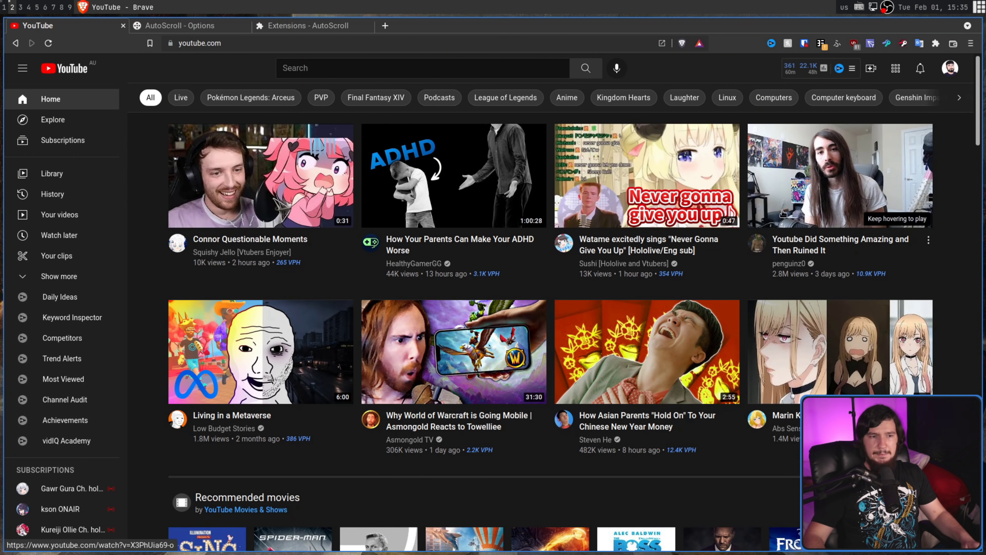
right_click(428, 238)
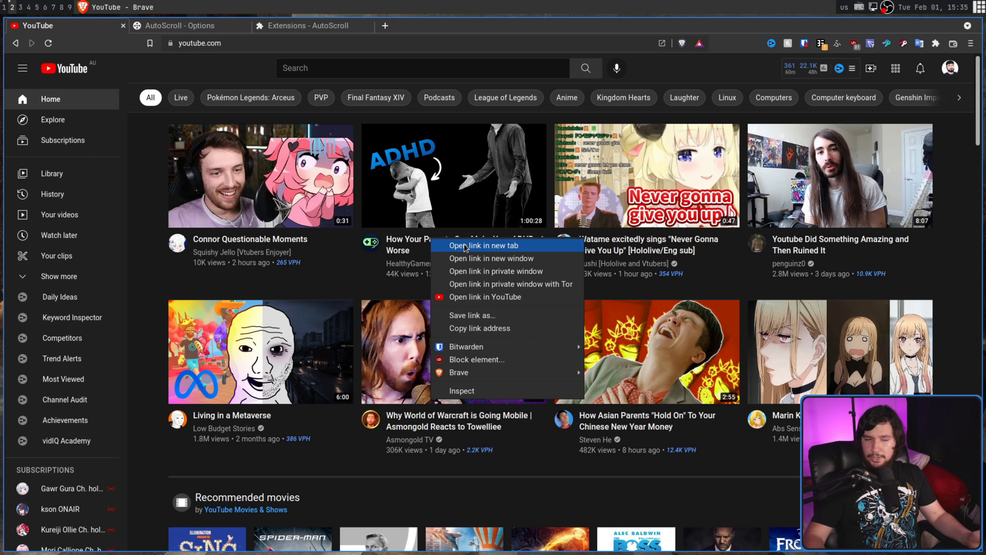
key(Escape)
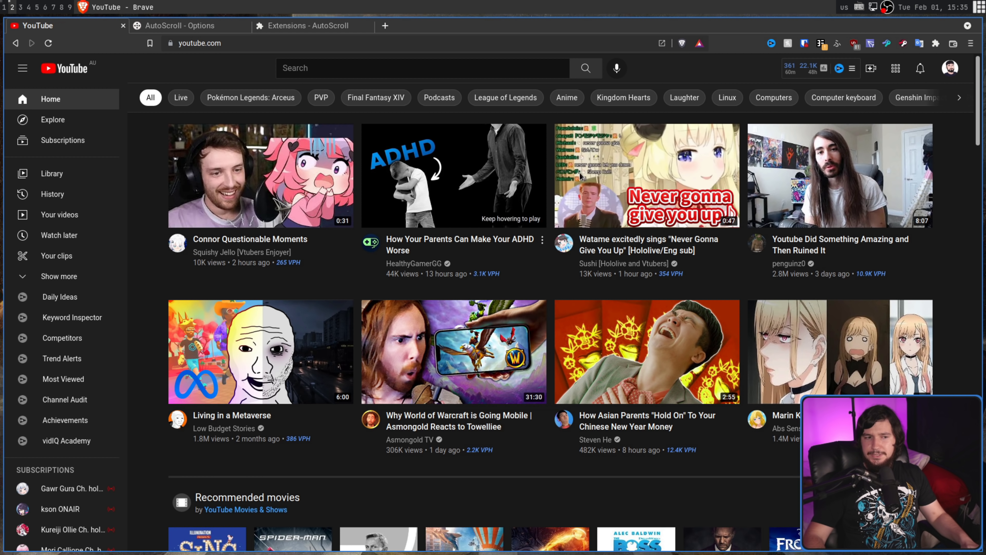
Open Connor Questionable Moments in a background tab, close AutoScroll - Options, and return to Firefox
middle_click(259, 237)
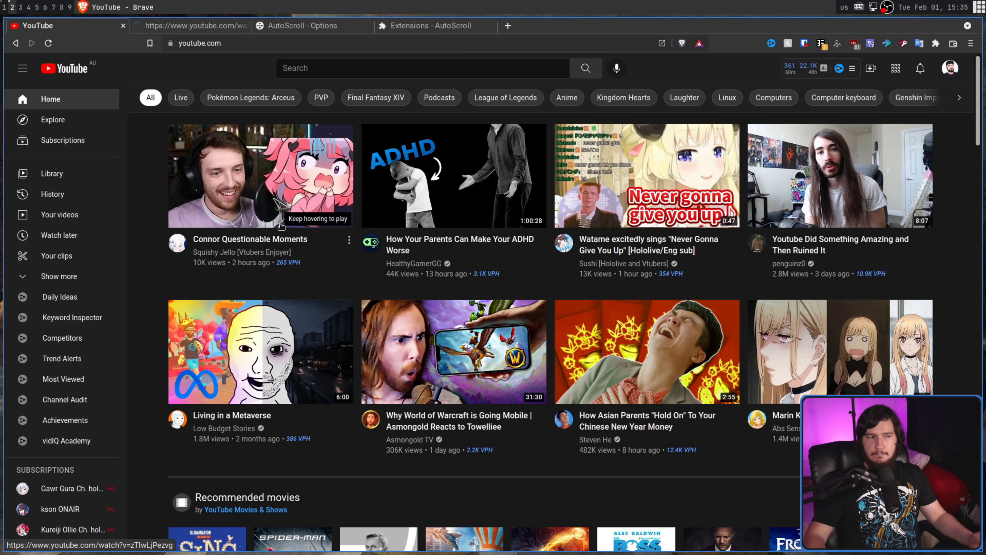
middle_click(266, 31)
key(alt+Tab)
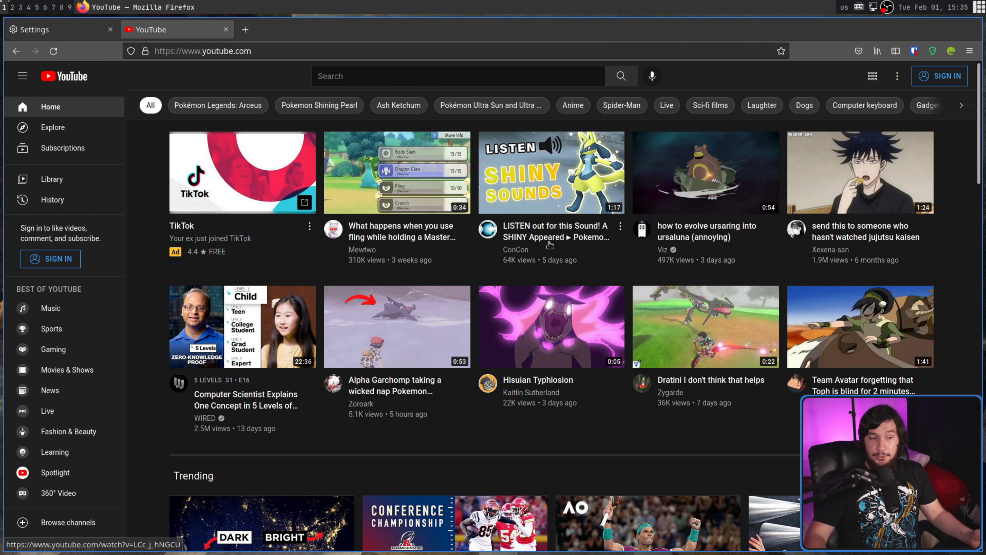
middle_click(549, 243)
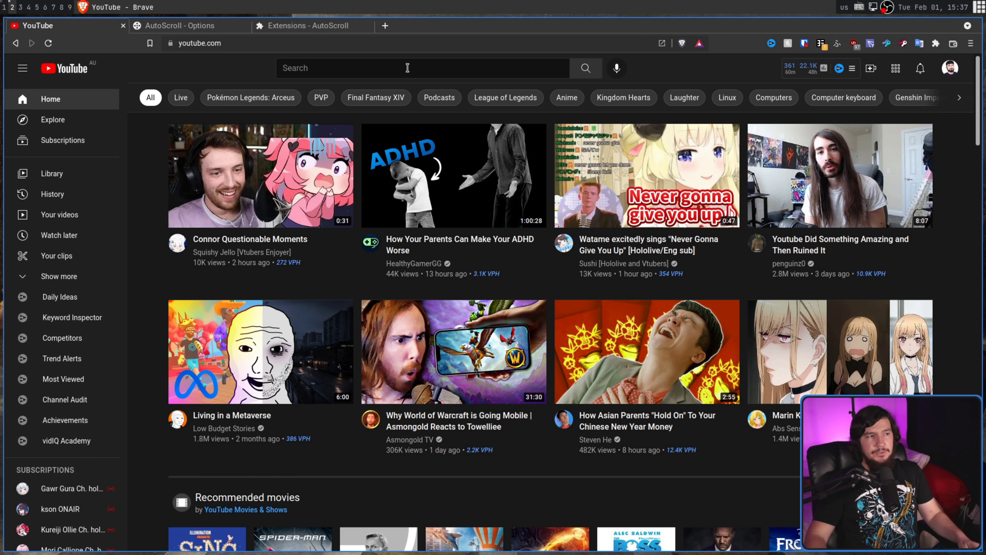
key(super+1)
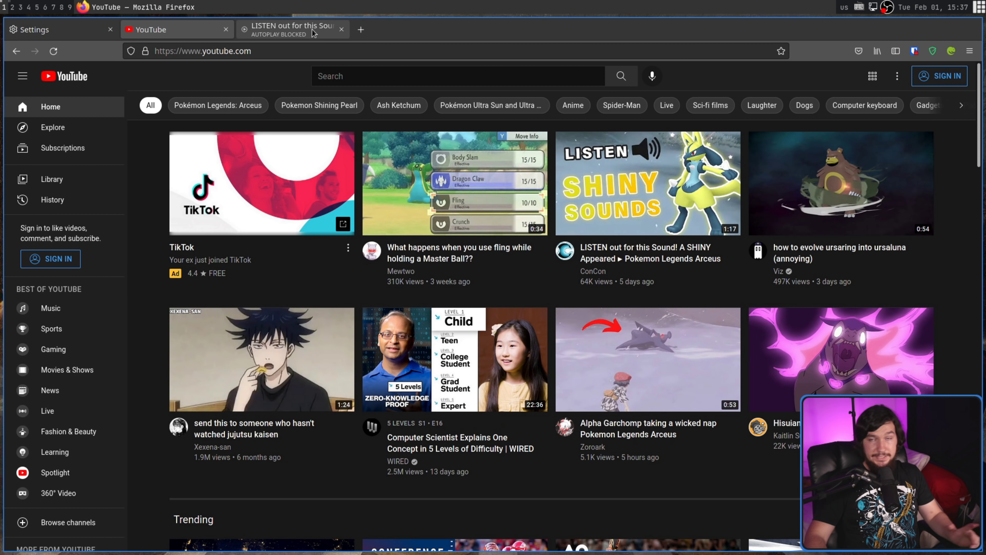
middle_click(277, 35)
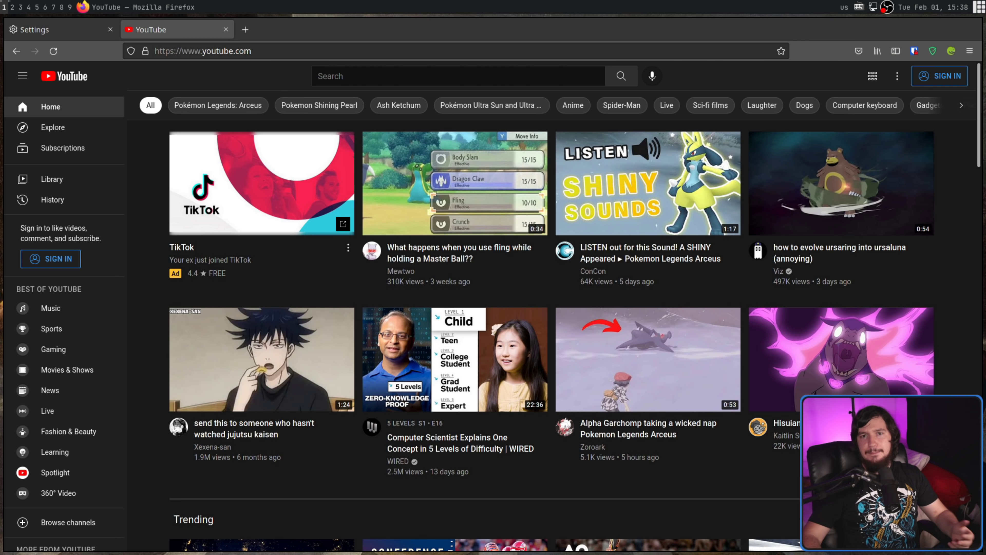
key(ctrl+w)
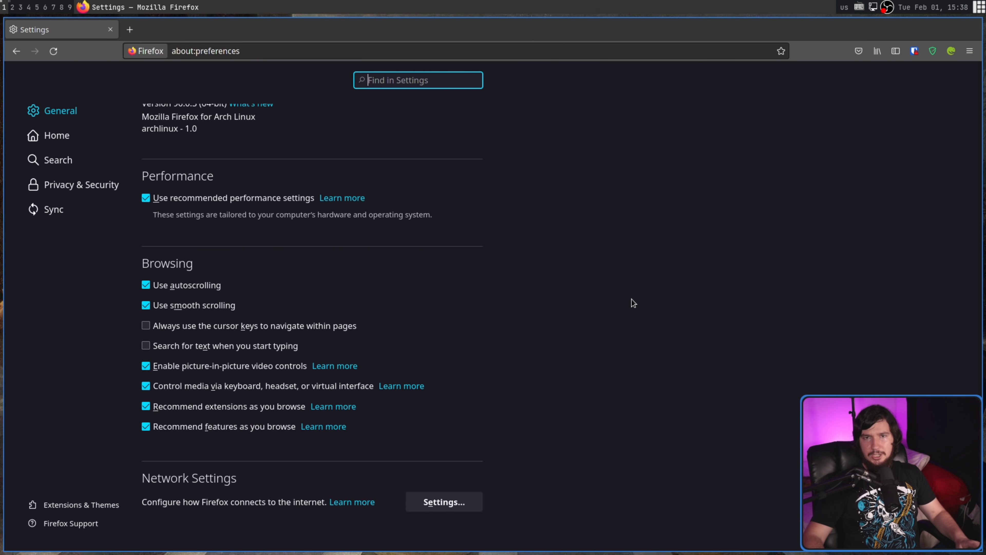
key(super+2)
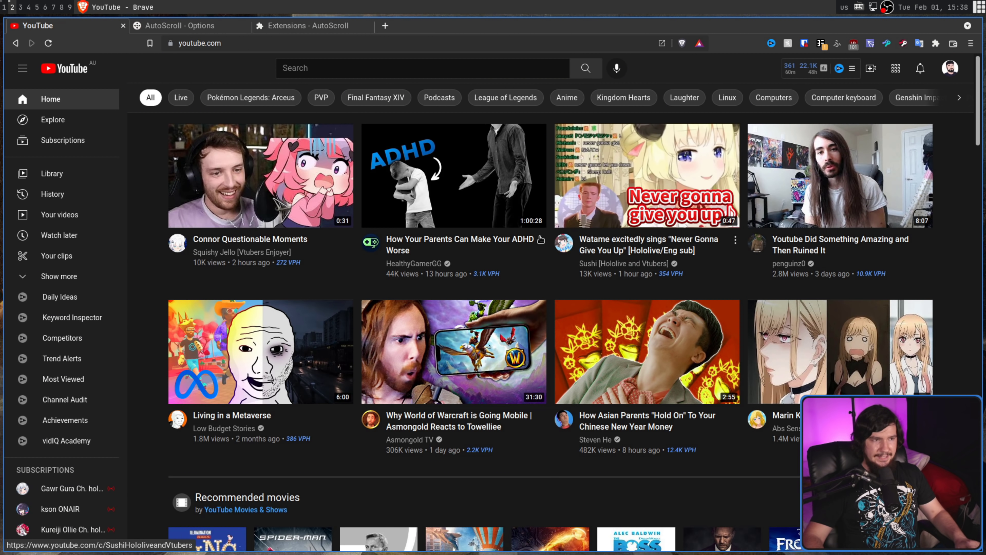
key(ctrl+w)
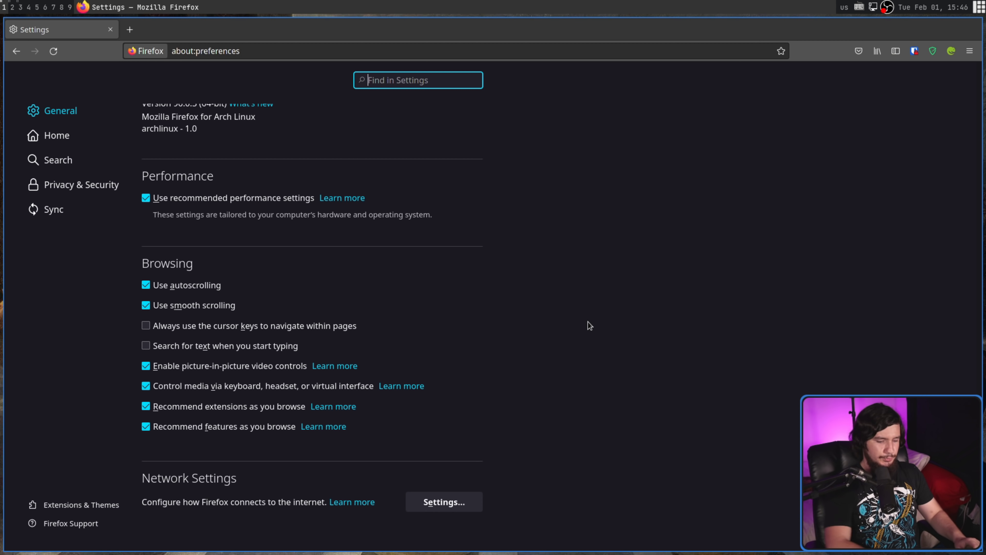
Add five New Tab tabs in Firefox using Ctrl+T and the + button
key(ctrl+t)
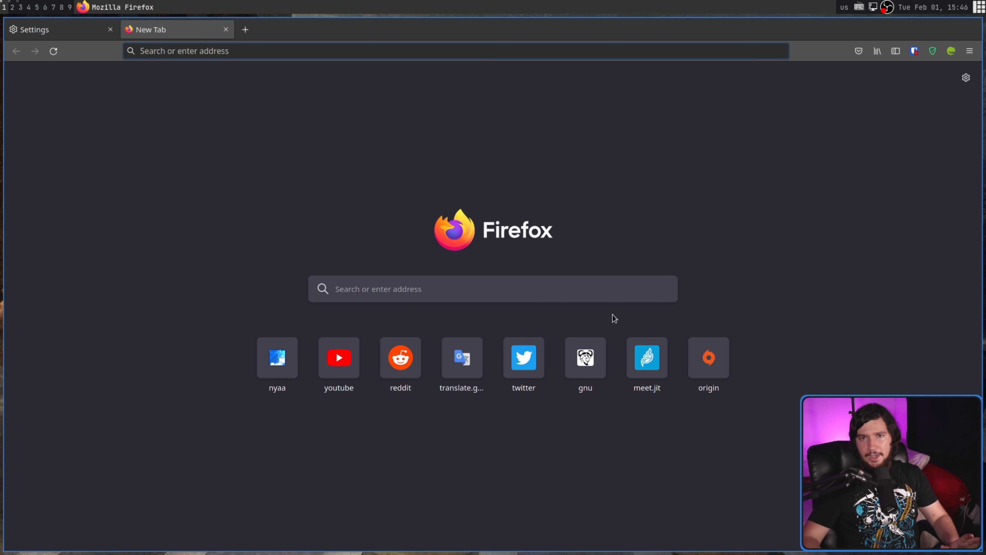
click(246, 30)
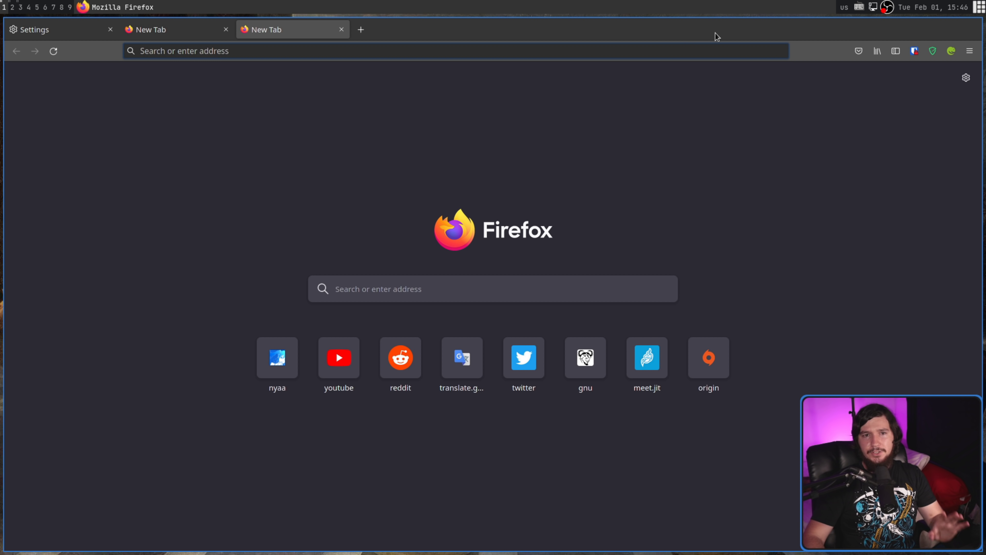
key(ctrl+t)
key(ctrl+t)
key(ctrl+t)
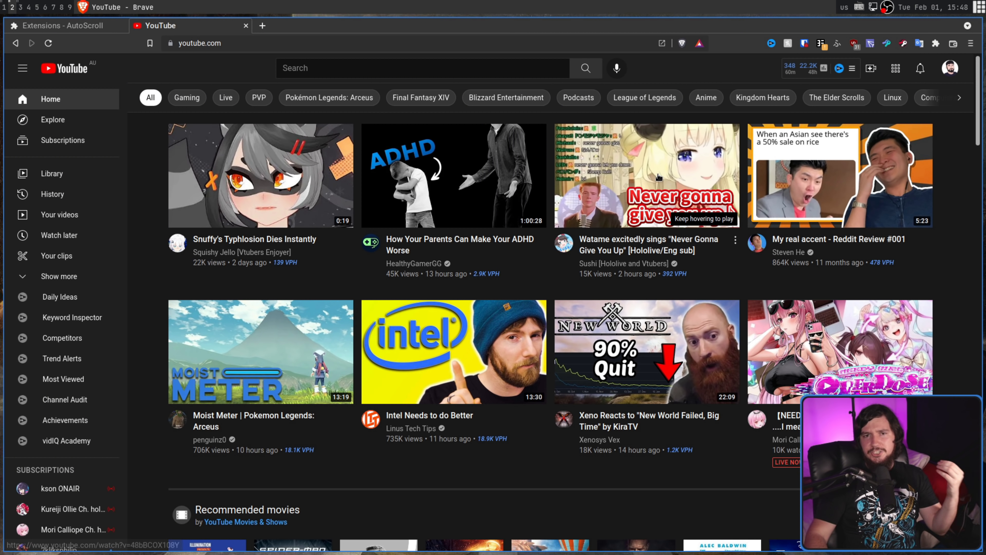
Scroll down and up through the YouTube home feed in Brave
mouse_move(666, 178)
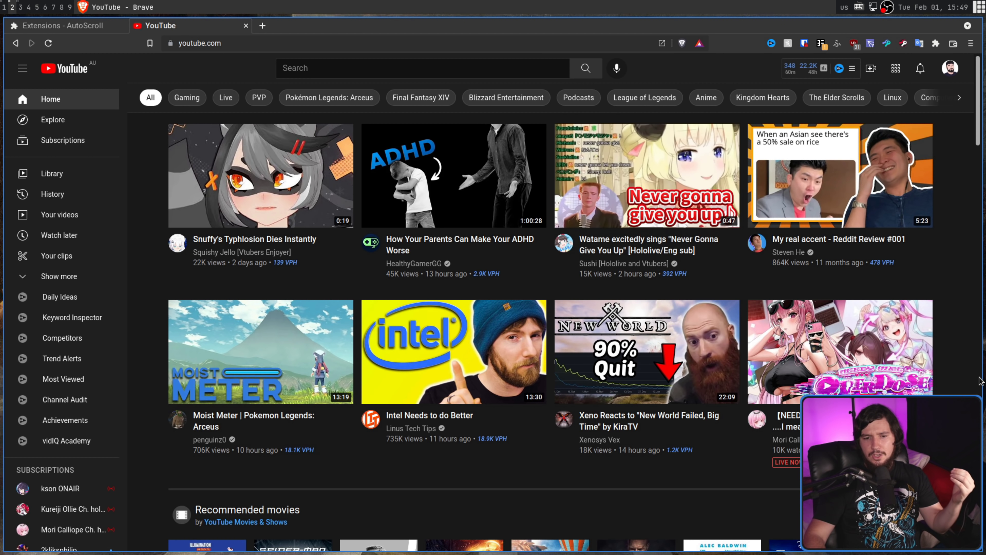
scroll(665, 178, down, 10)
scroll(550, 330, down, 15)
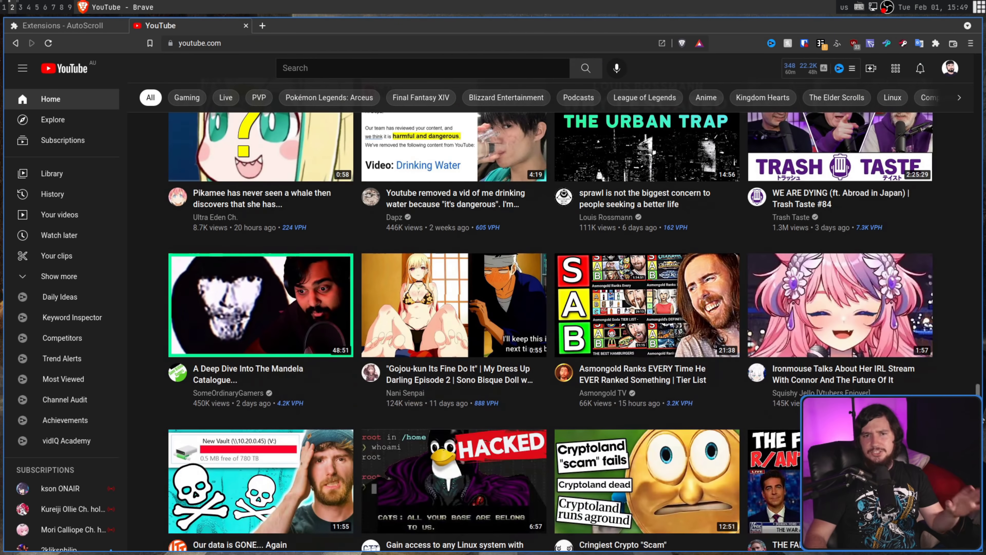
scroll(980, 138, up, 5)
scroll(981, 138, up, 10)
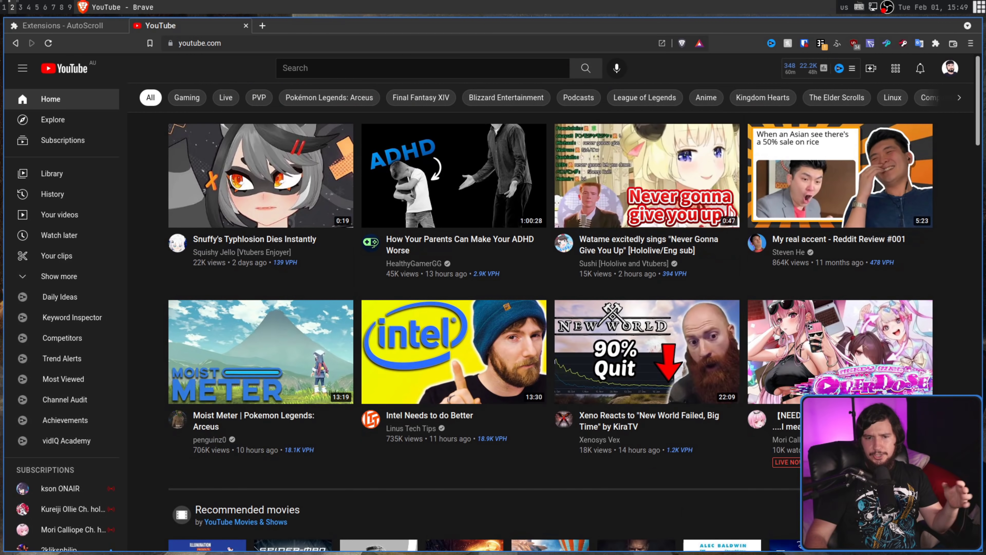
scroll(978, 140, down, 15)
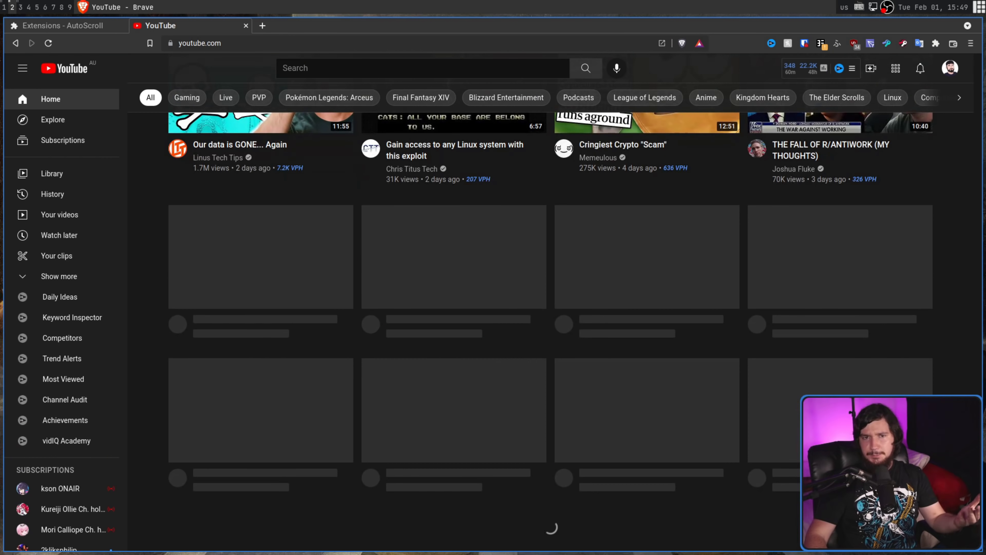
Glance at Firefox Settings and return to YouTube, then move to Discord's ff-general chat
key(super+1)
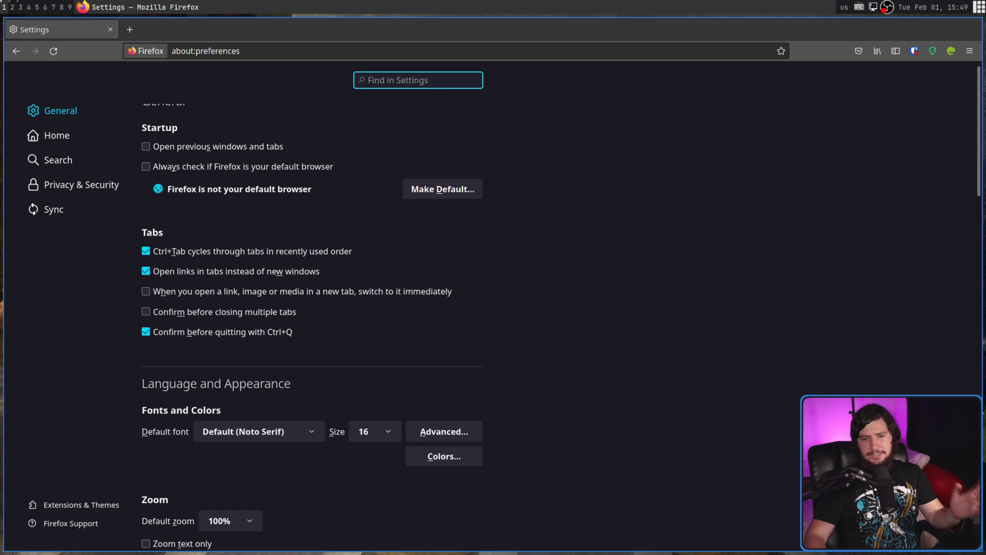
scroll(967, 462, down, 15)
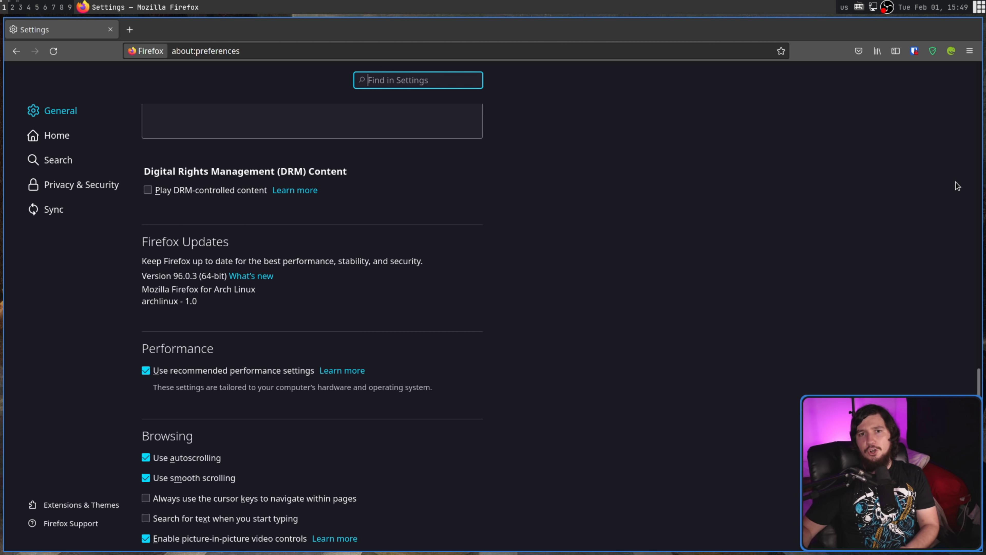
key(super+2)
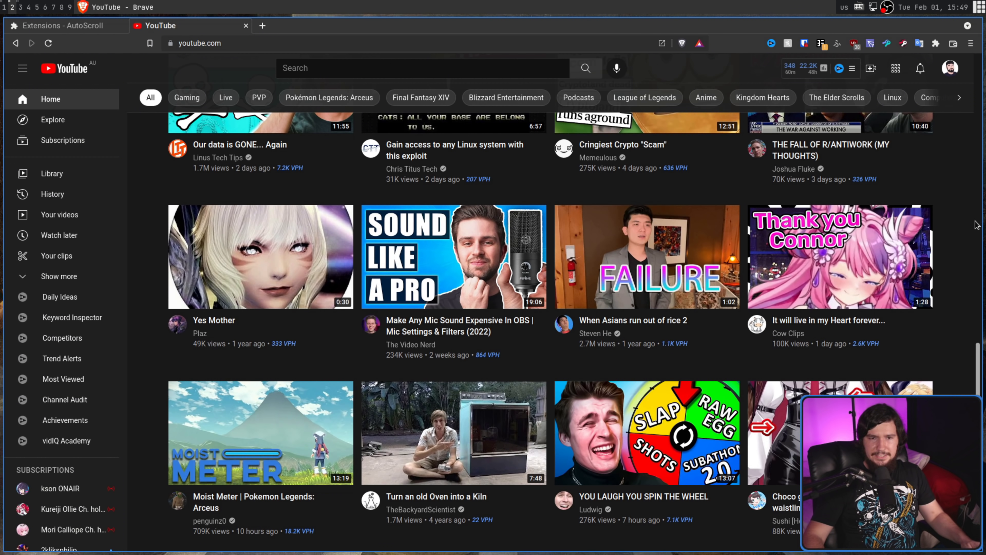
scroll(978, 115, down, 5)
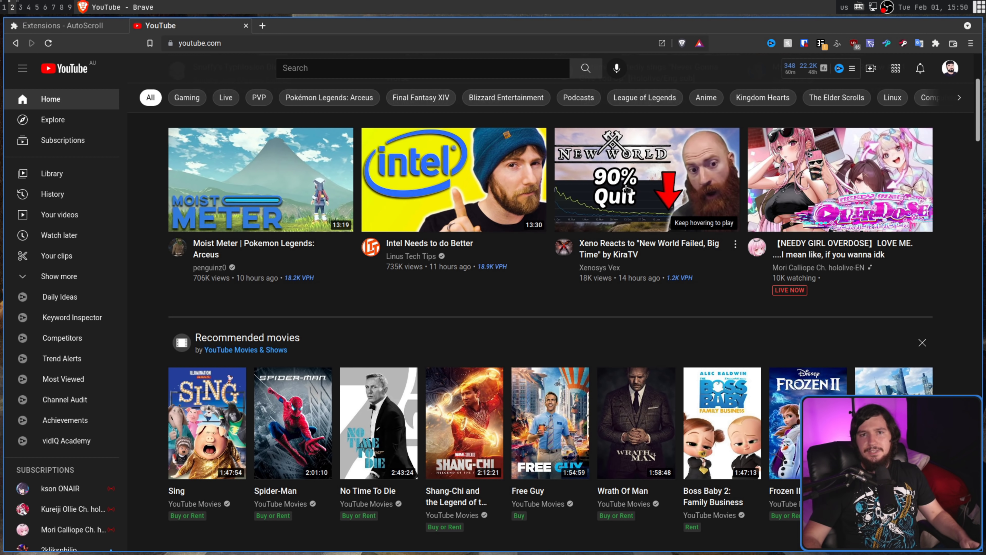
key(super+3)
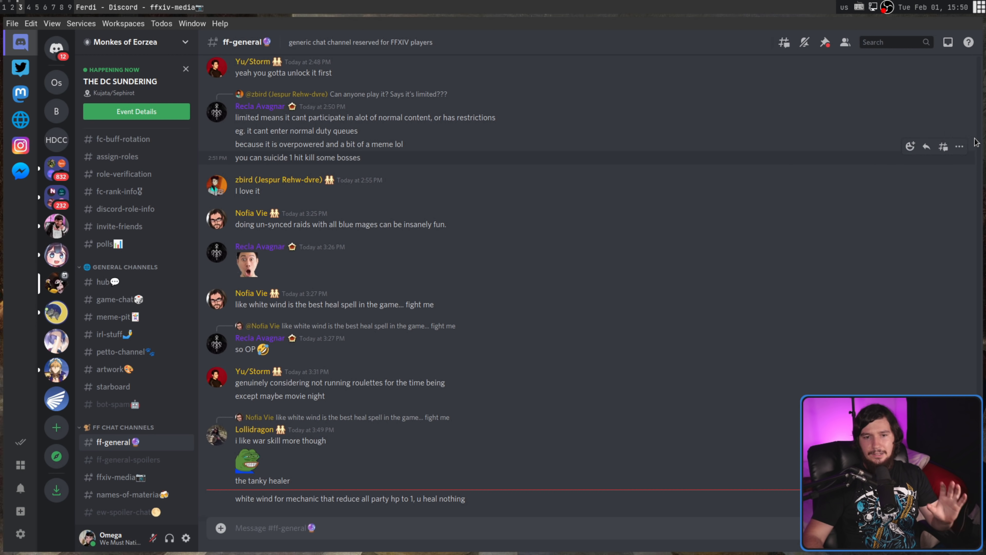
Scroll up through earlier ff-general messages in Discord, then back down
scroll(904, 172, up, 20)
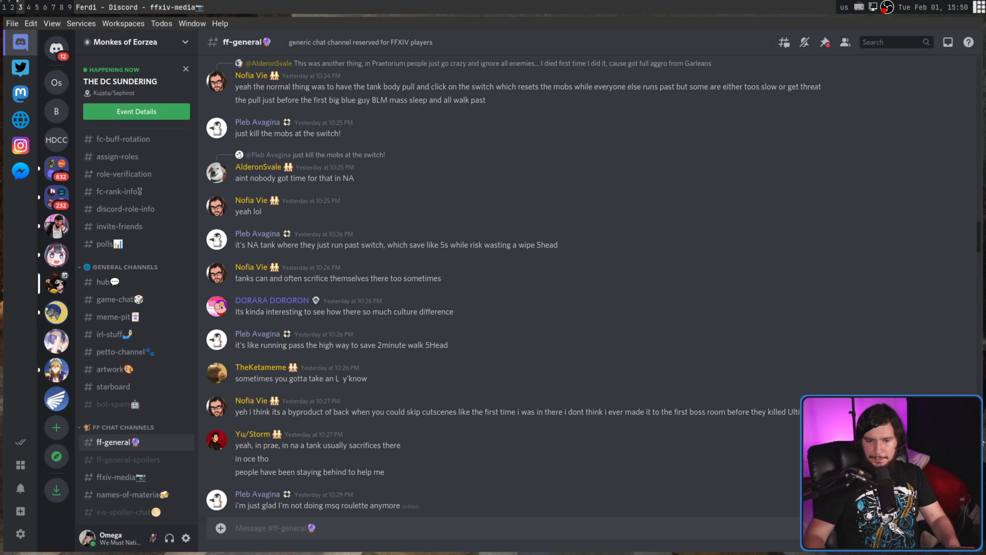
scroll(984, 442, down, 10)
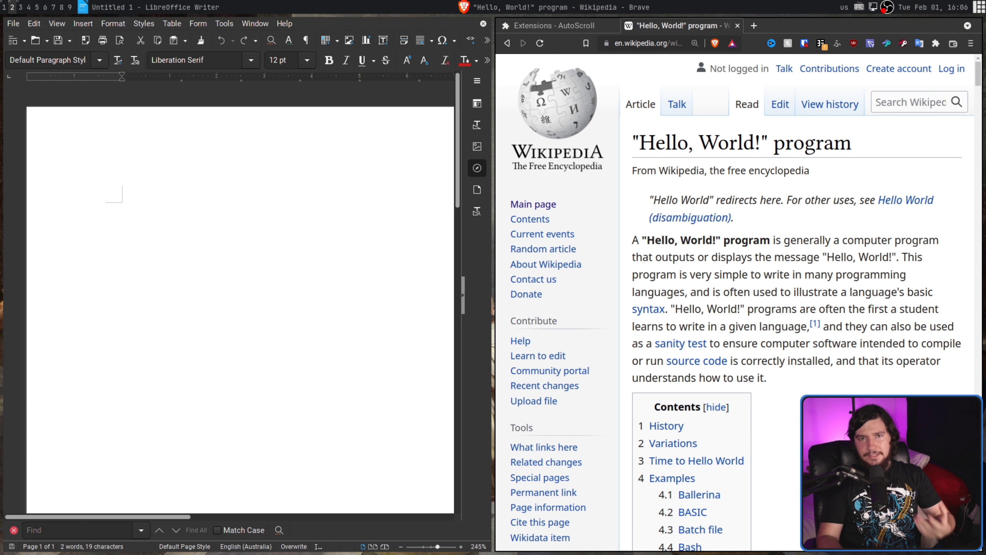
Paste A "Hello, World!" with Ctrl+V, then middle-click paste A "Hello on the next line
drag(719, 239, 633, 237)
key(ctrl+c)
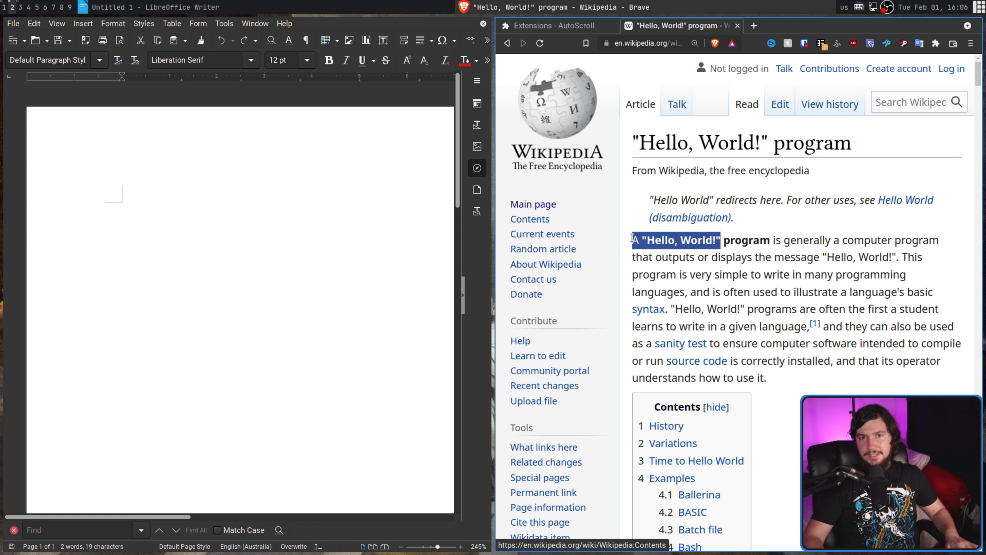
click(792, 251)
drag(630, 241, 672, 241)
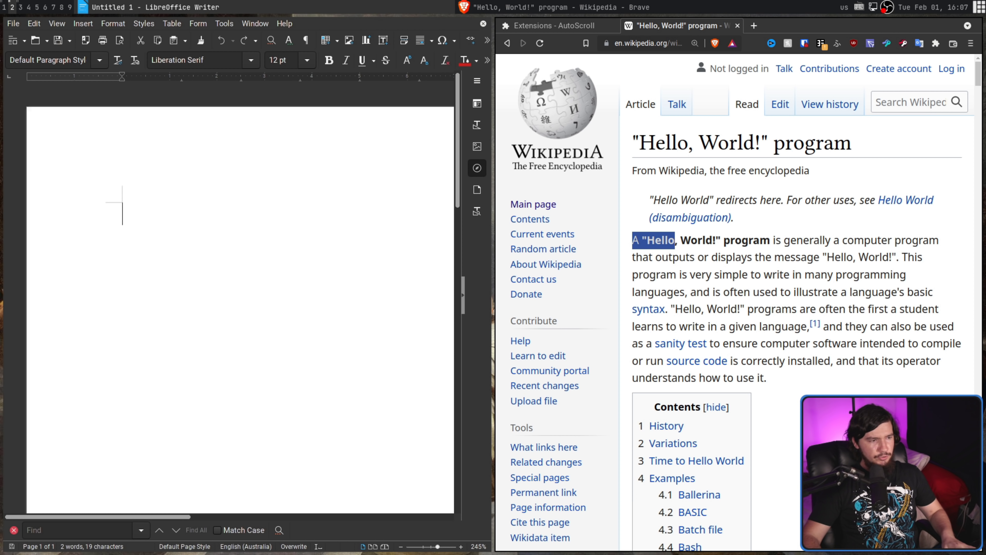
key(ctrl+v)
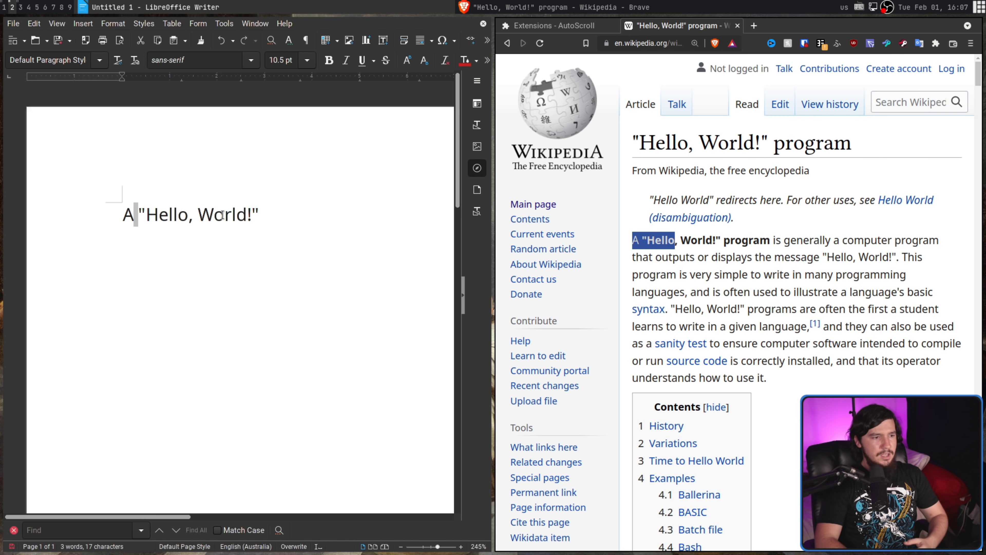
key(Return)
middle_click(137, 230)
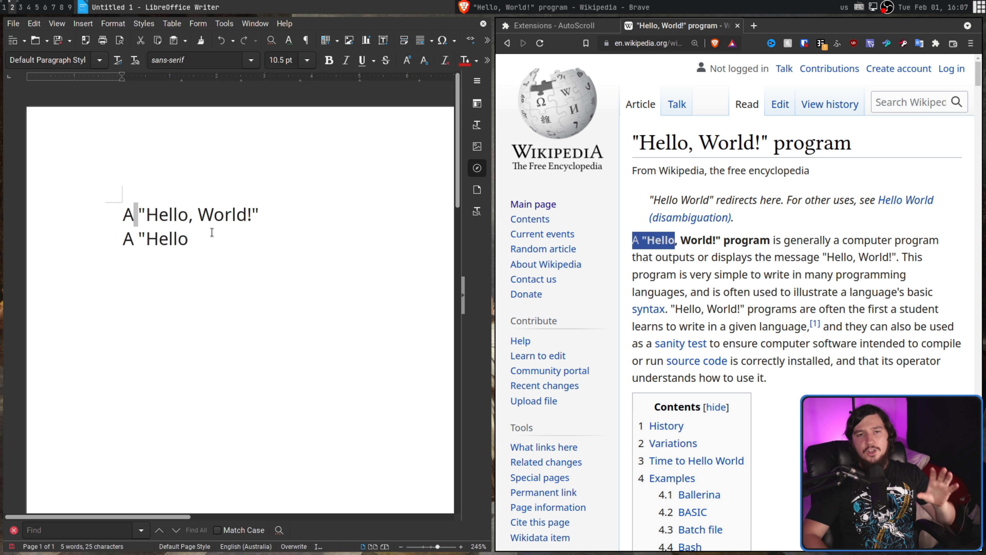
key(Insert)
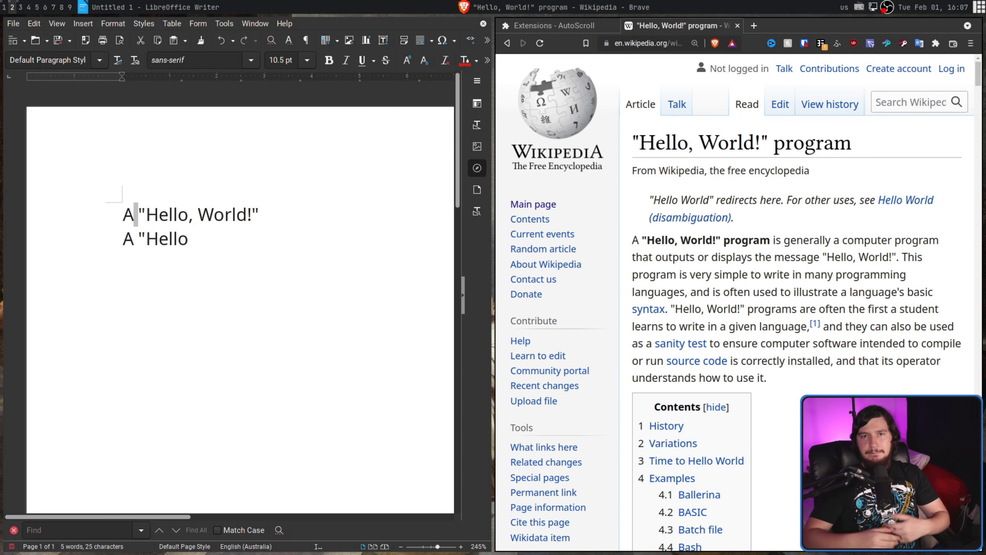